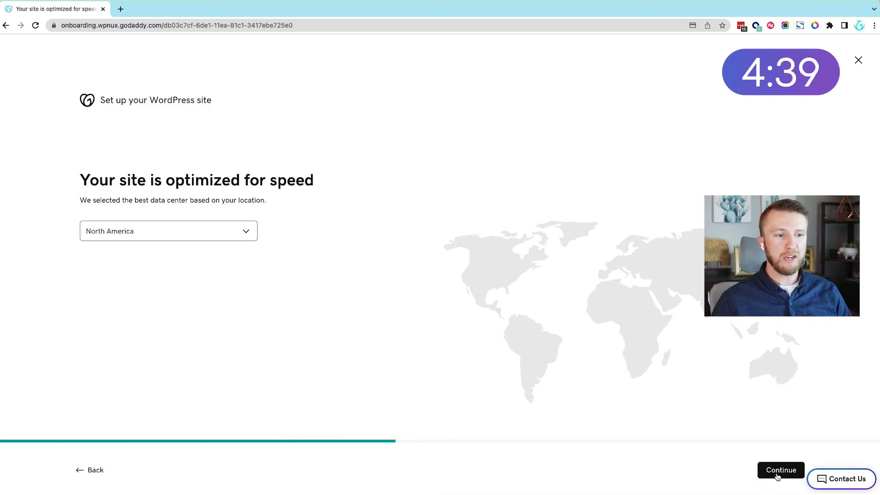
- Accept the North America data center and build the site from the Barista GoDaddy template
left_click(780, 470)
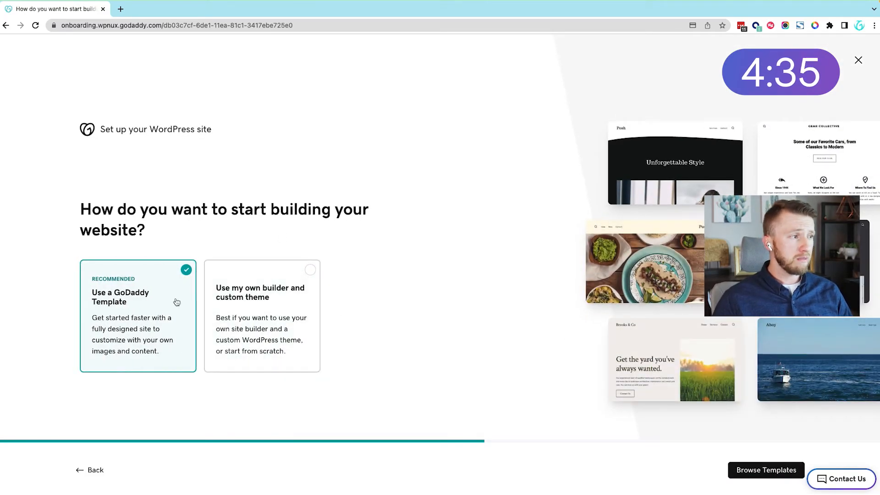
left_click(776, 471)
scroll(406, 263, "down", 5)
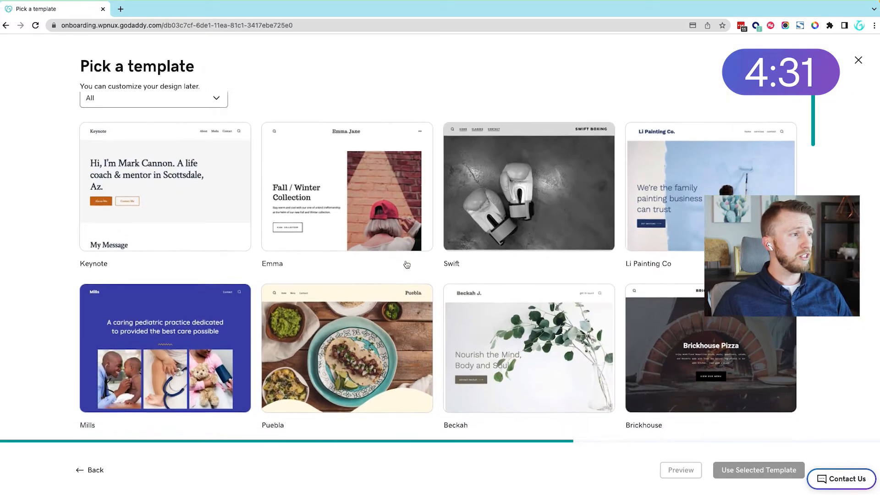
scroll(406, 264, "down", 9)
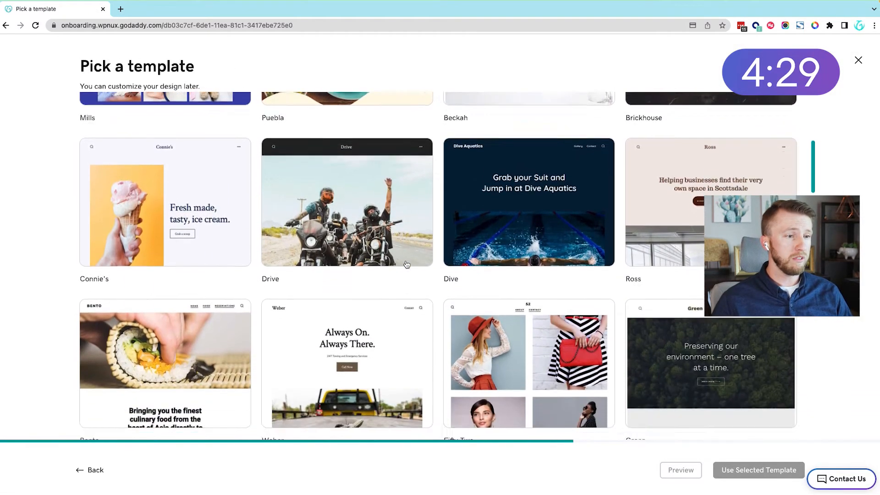
scroll(408, 257, "down", 2)
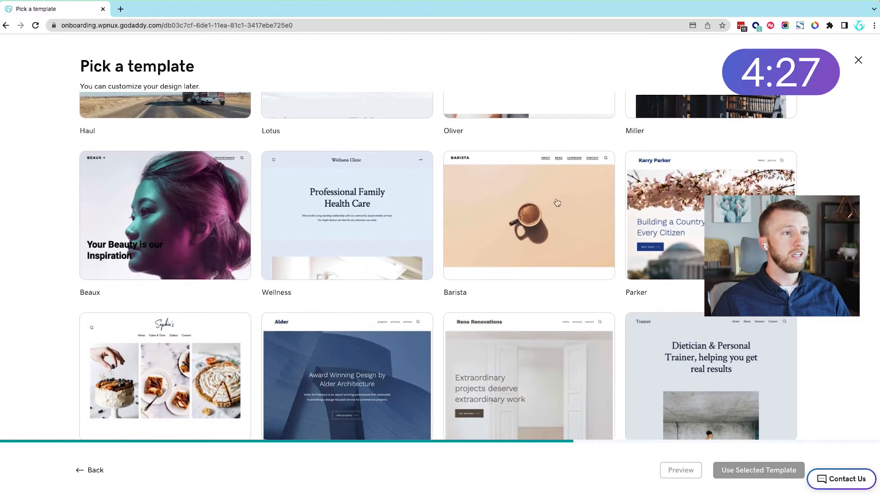
left_click(529, 223)
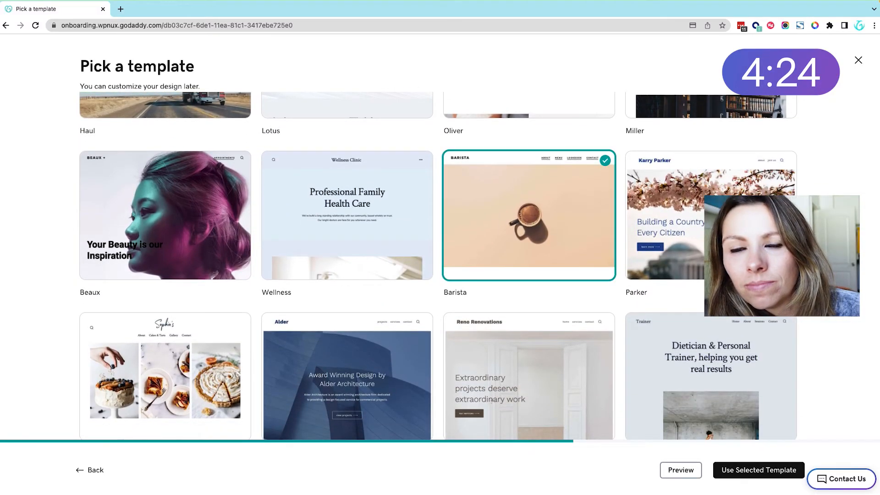
left_click(742, 470)
- Enter a WordPress username, create the site, and dismiss the block editor's welcome guide
type("emmav")
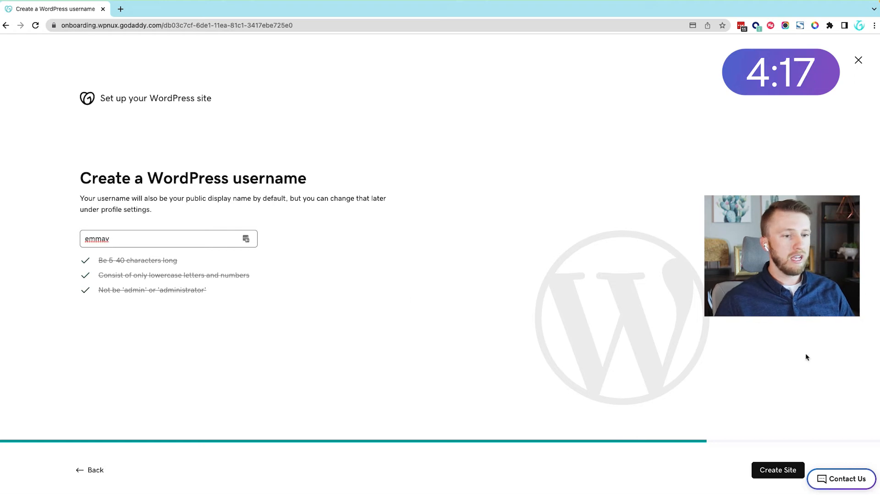
left_click(771, 474)
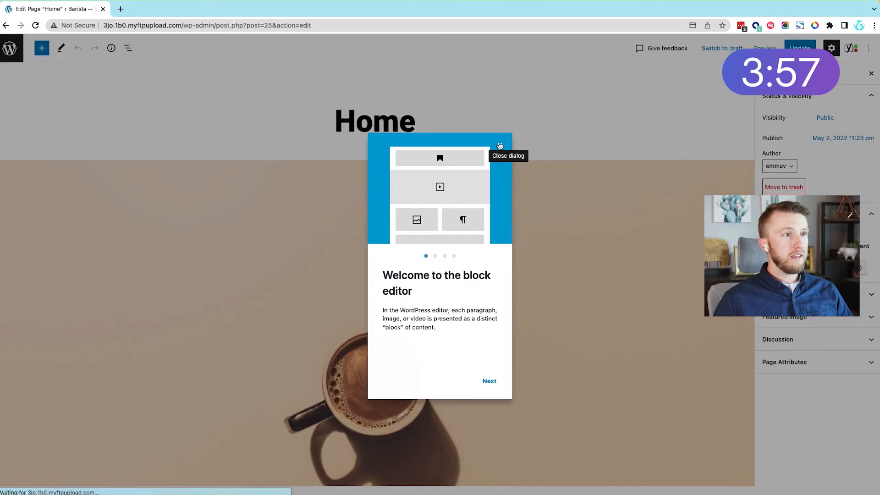
left_click(500, 146)
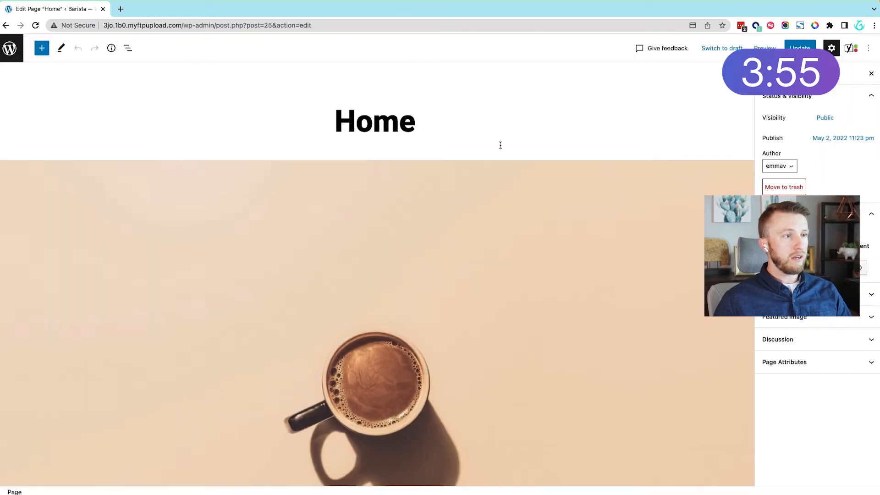
- Examine the Home page's content from the coffee hero image down to the Yoast SEO settings
scroll(414, 158, "down", 15)
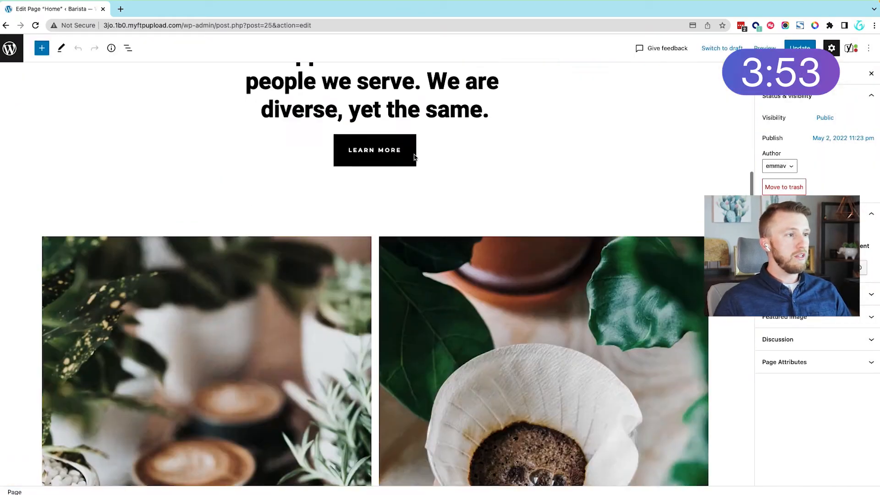
scroll(414, 158, "down", 12)
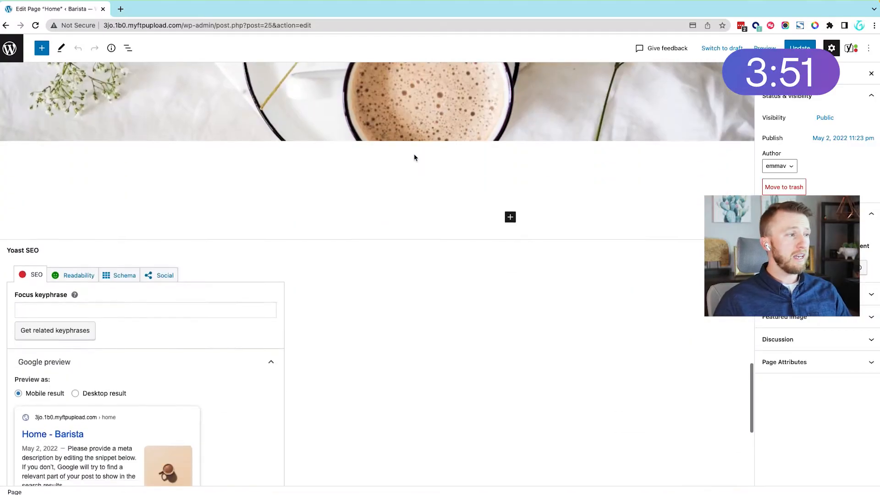
scroll(414, 157, "up", 9)
scroll(414, 157, "up", 4)
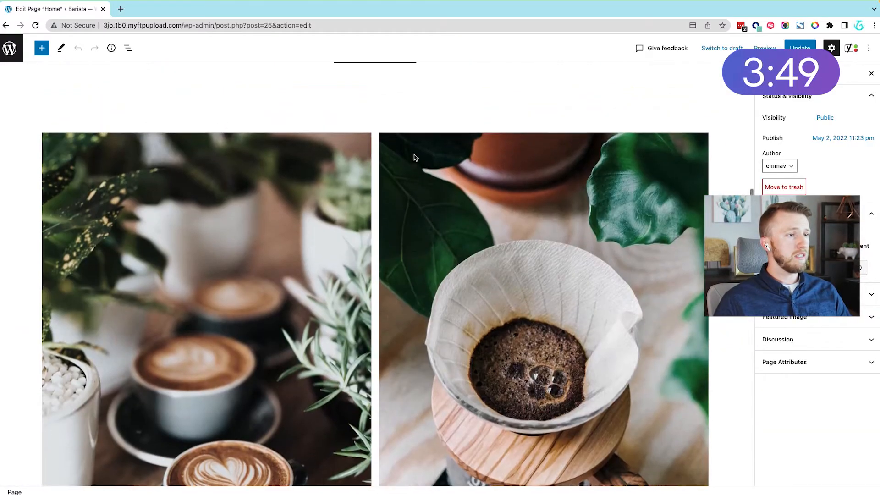
scroll(414, 157, "down", 13)
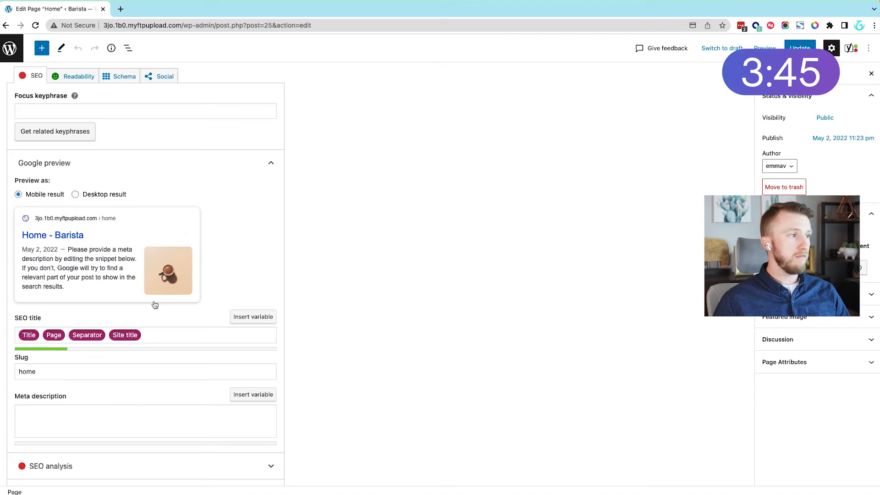
scroll(155, 218, "up", 20)
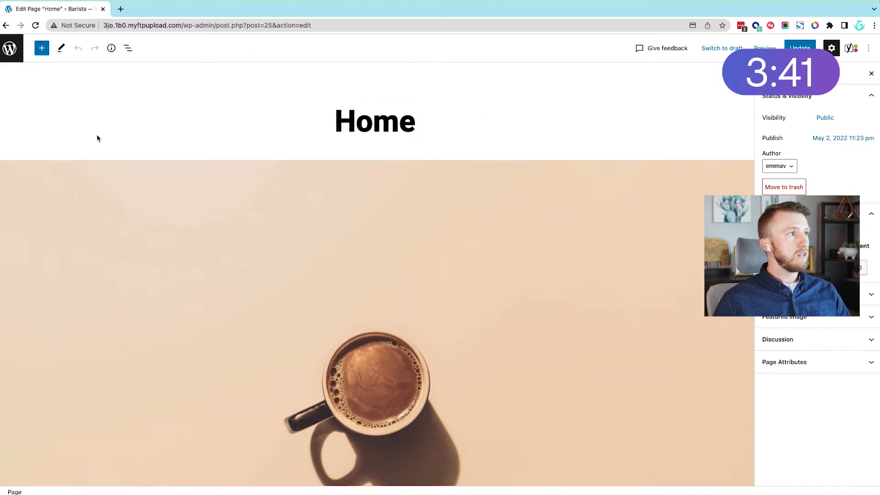
scroll(241, 122, "down", 5)
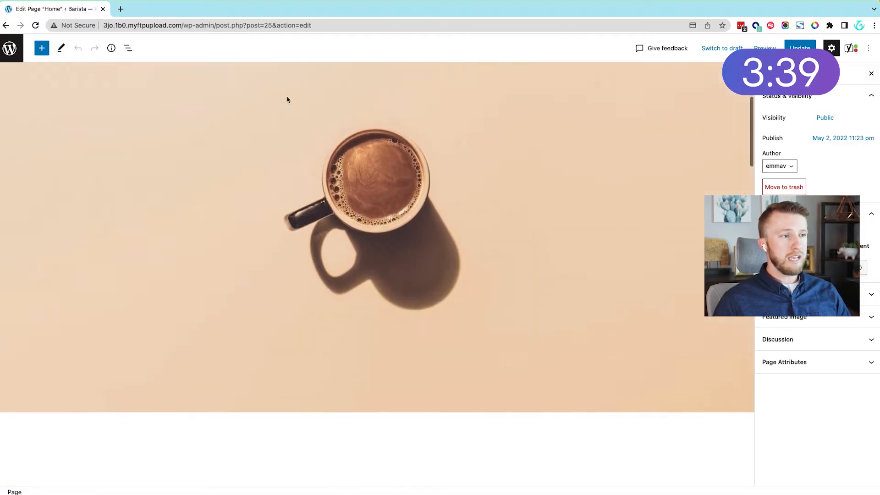
scroll(281, 265, "up", 5)
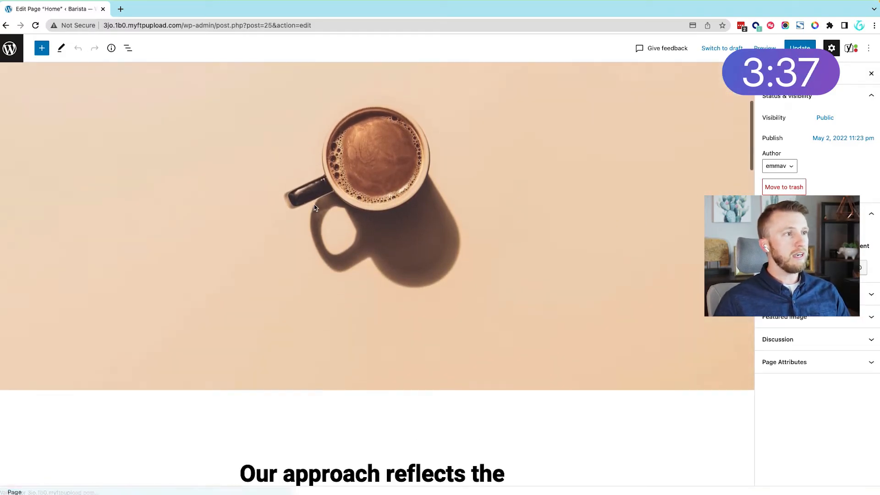
scroll(374, 304, "down", 3)
- Select the hero coffee image and open the block inserter to look over the available blocks
left_click(367, 301)
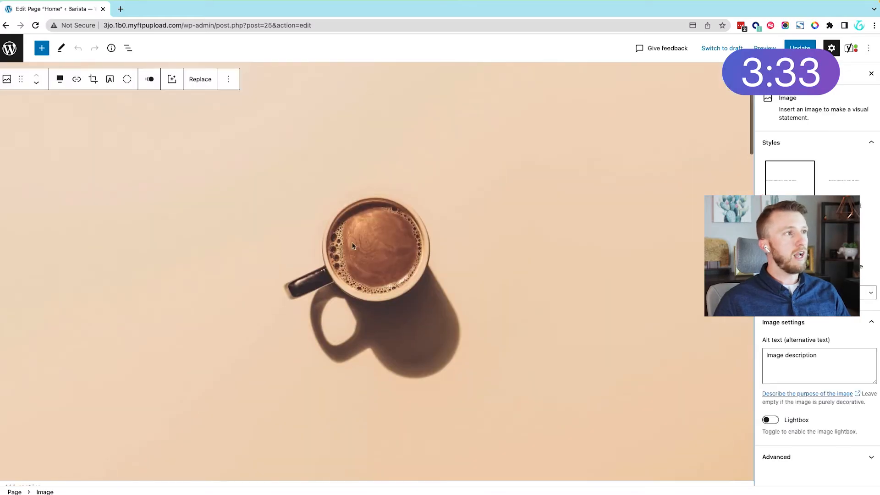
scroll(362, 255, "down", 6)
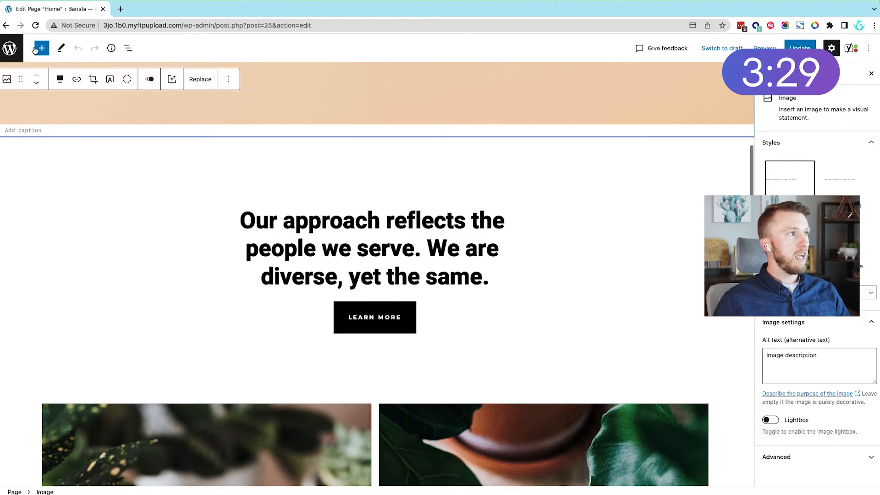
left_click(41, 48)
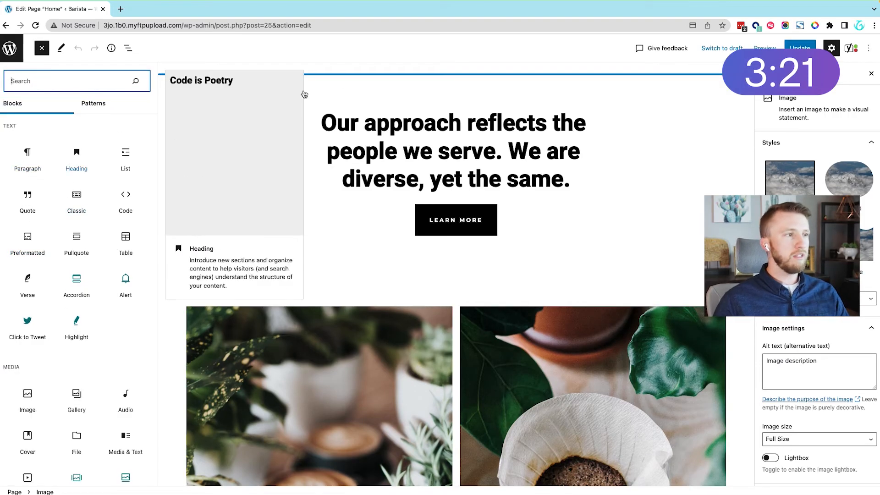
scroll(372, 192, "up", 9)
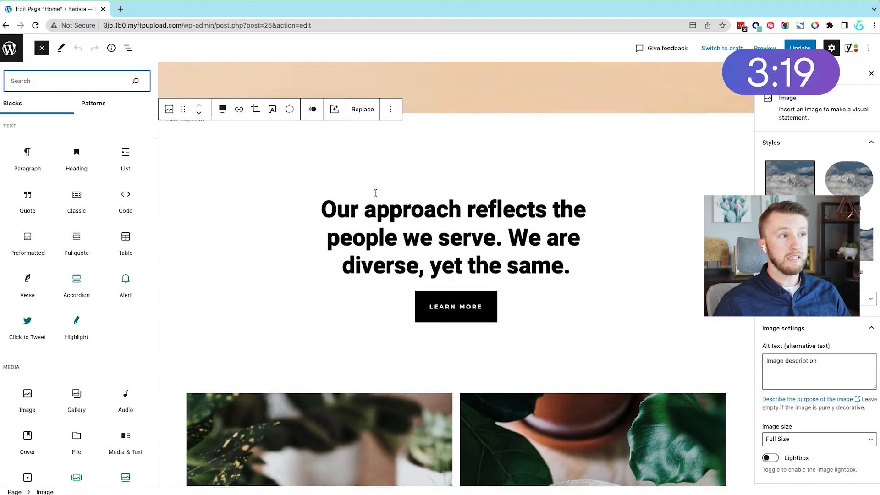
scroll(375, 197, "up", 3)
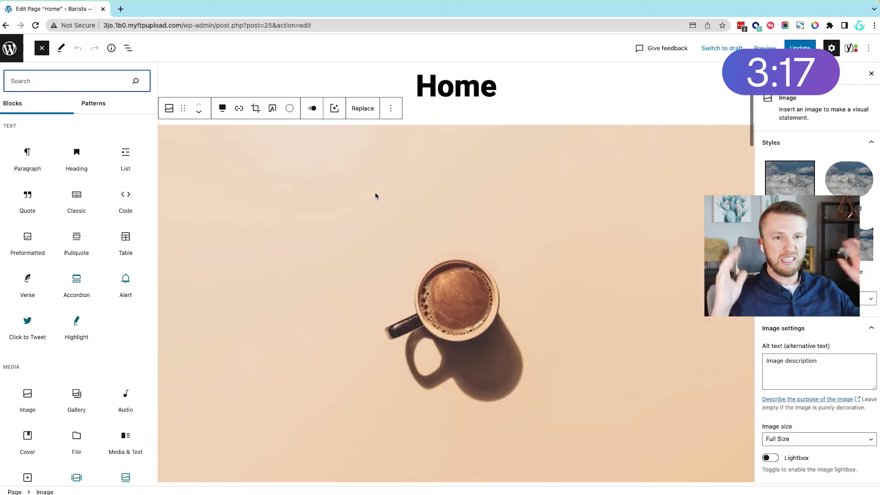
scroll(375, 196, "down", 3)
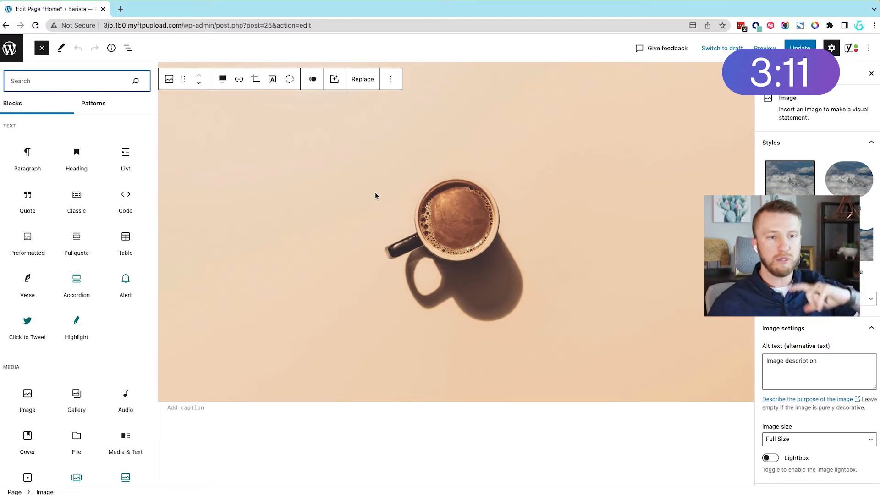
left_click(121, 9)
type("http://3jo.1b0.myftpupload.com/")
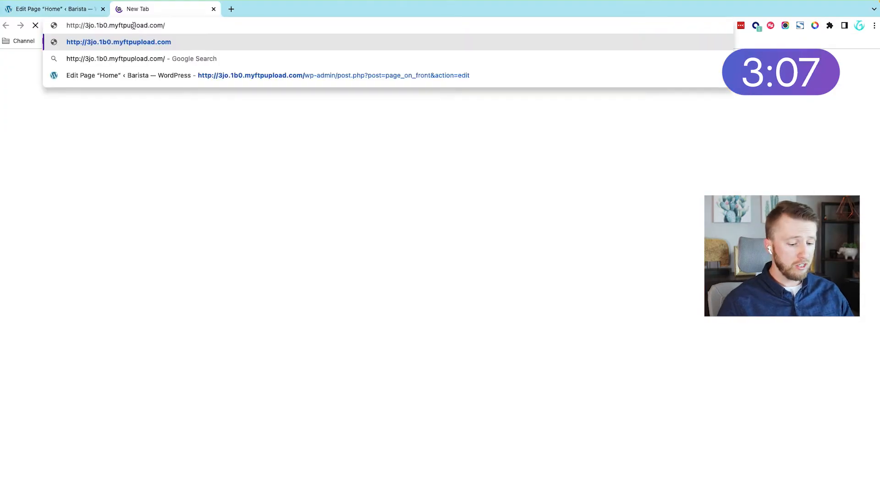
key("Return")
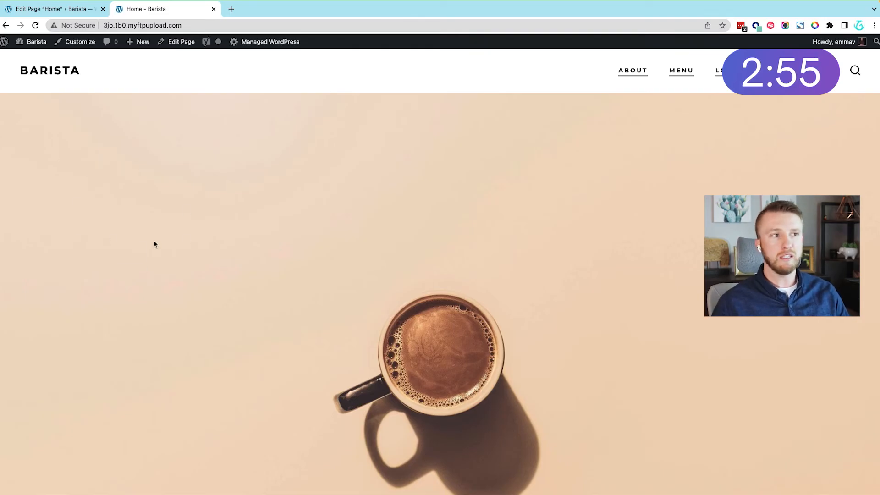
scroll(404, 301, "down", 6)
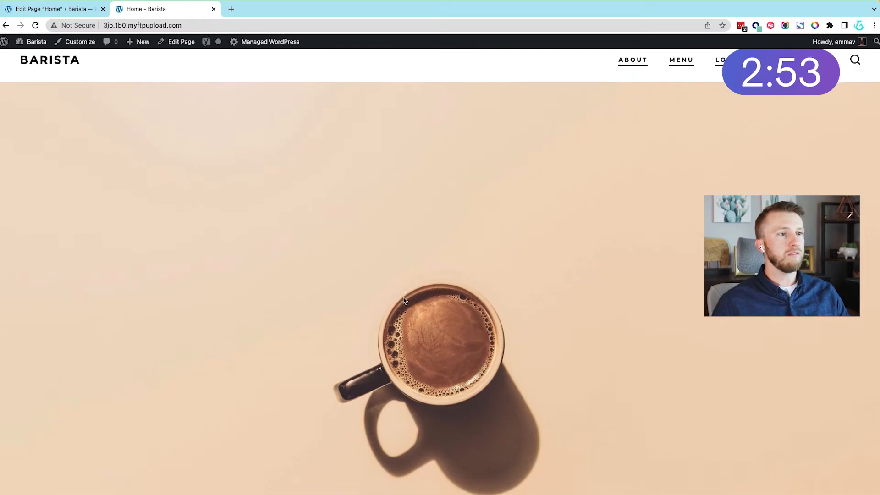
scroll(404, 300, "down", 4)
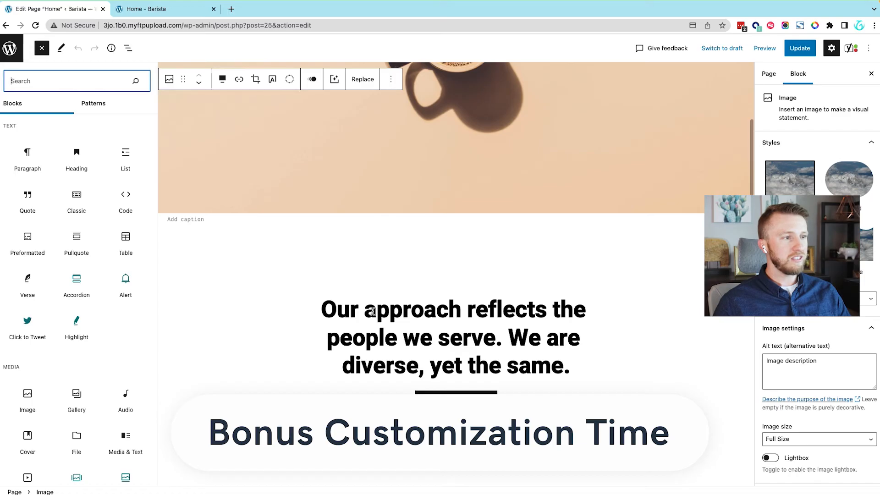
- Replace the first word of the heading above the Learn More button with the owner's first name in possessive form
left_click(343, 313)
double_click(343, 313)
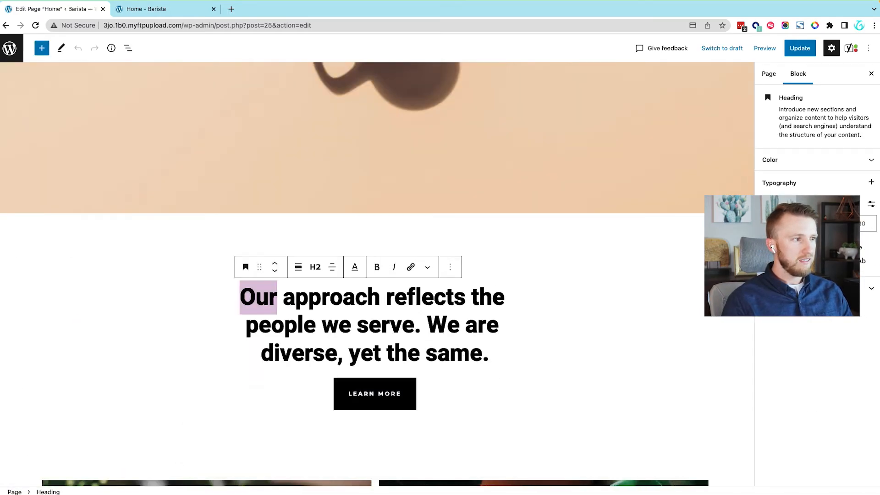
key("BackSpace")
type("Em")
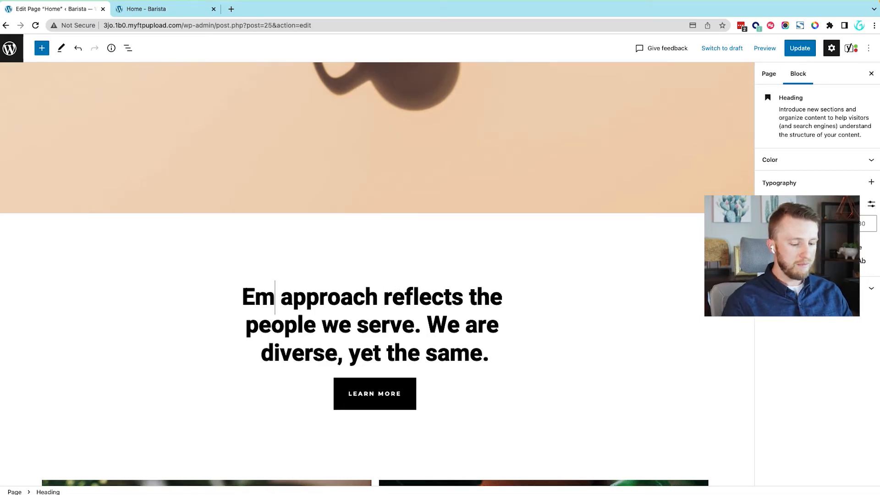
type("ma")
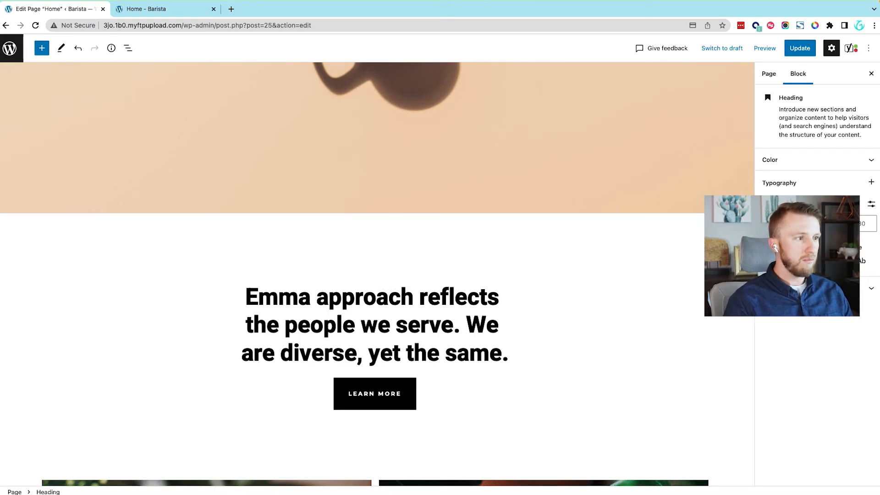
type("'s")
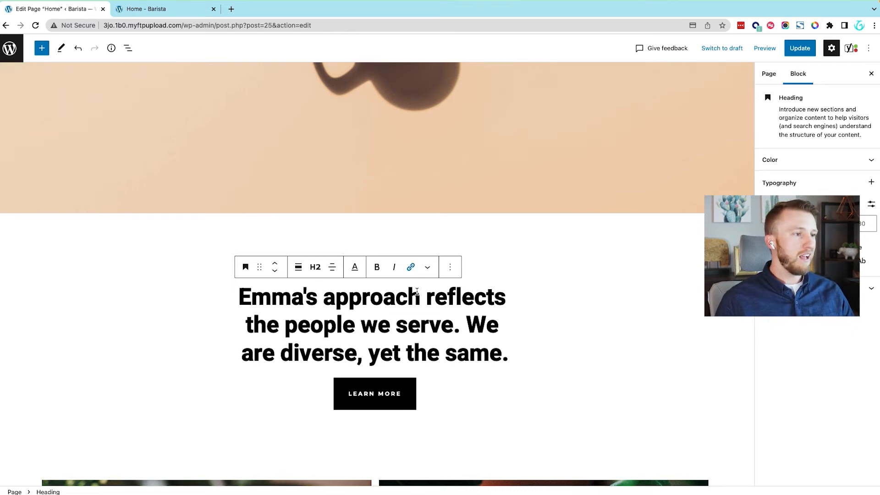
- Examine the Home page's gallery and quote sections, and show the page's block structure in List view
scroll(350, 366, "down", 6)
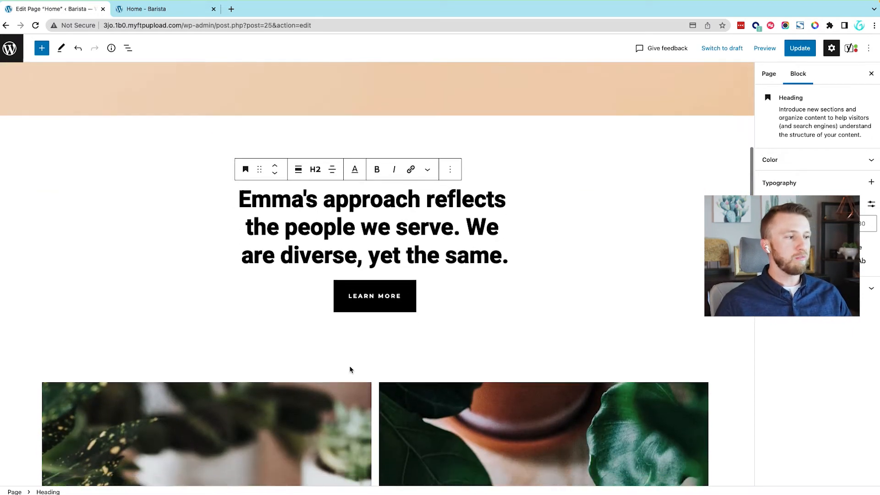
scroll(350, 369, "down", 5)
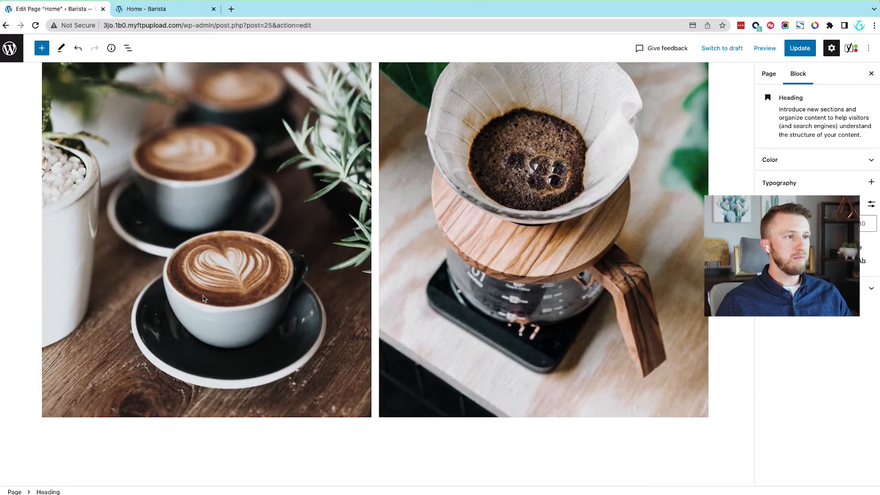
scroll(487, 295, "down", 10)
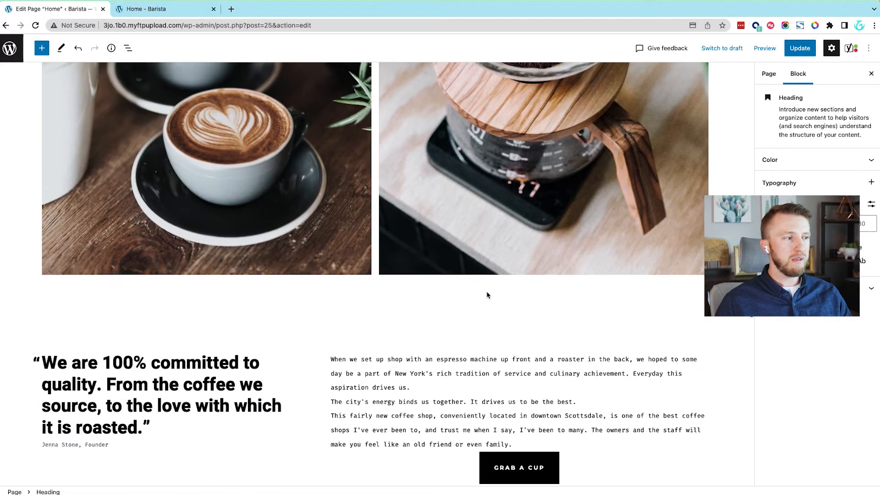
scroll(487, 294, "up", 5)
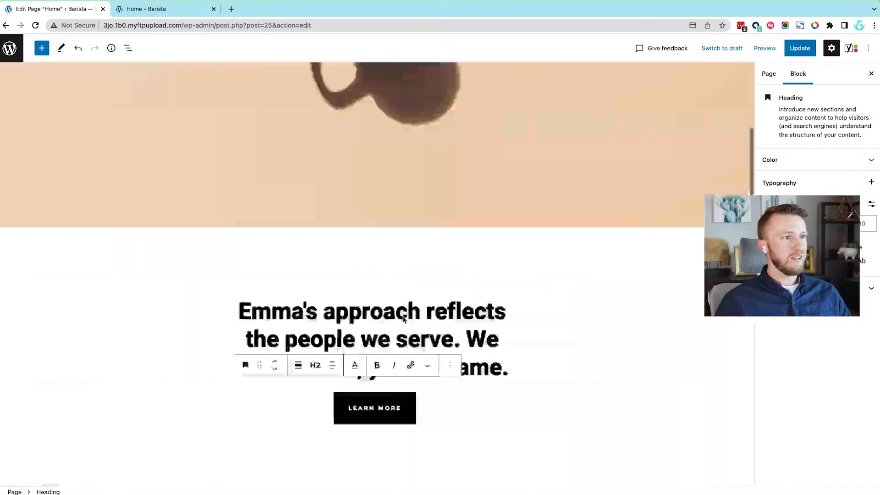
scroll(378, 185, "up", 8)
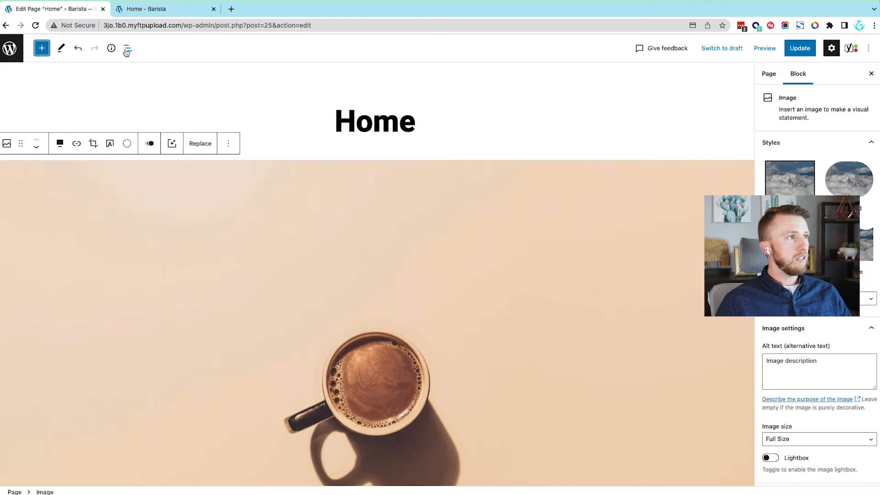
left_click(127, 49)
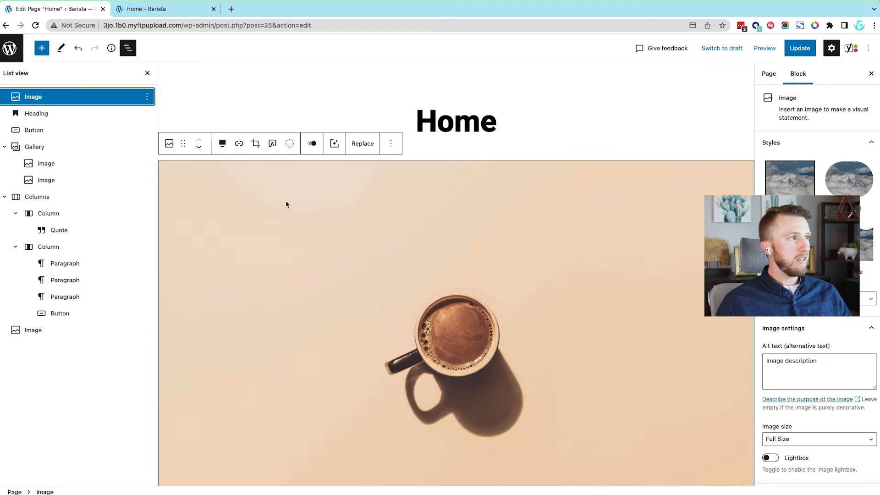
- Insert a Hero block on the Home page and move it above the coffee image
left_click(42, 49)
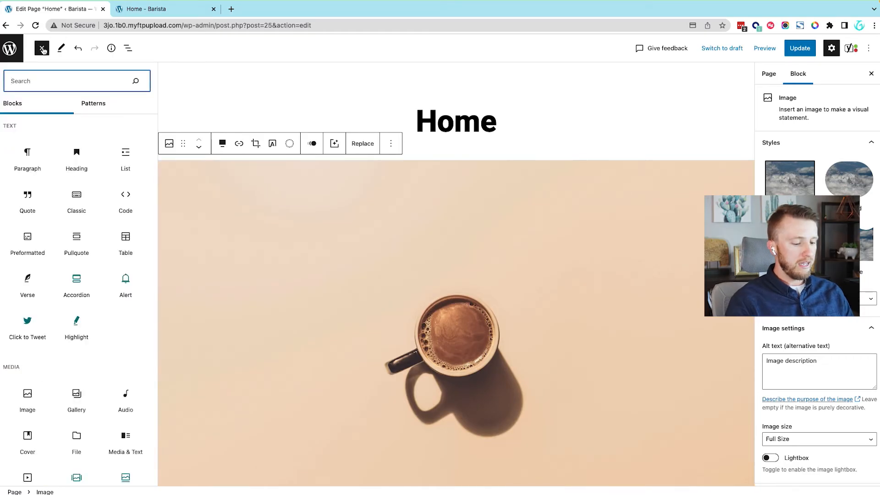
type("hero")
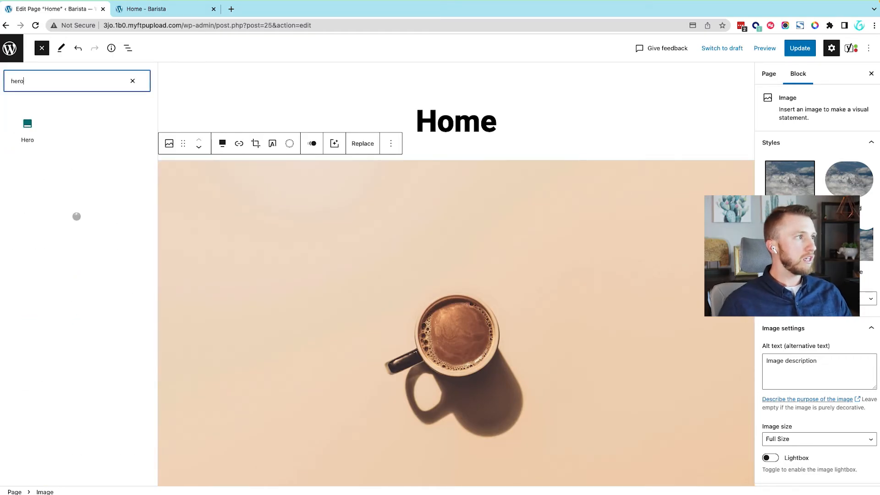
left_click(29, 129)
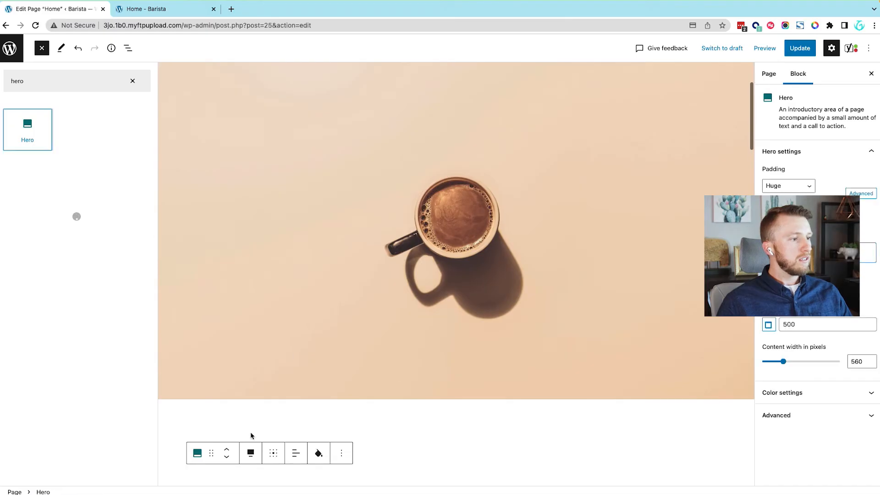
left_click(227, 449)
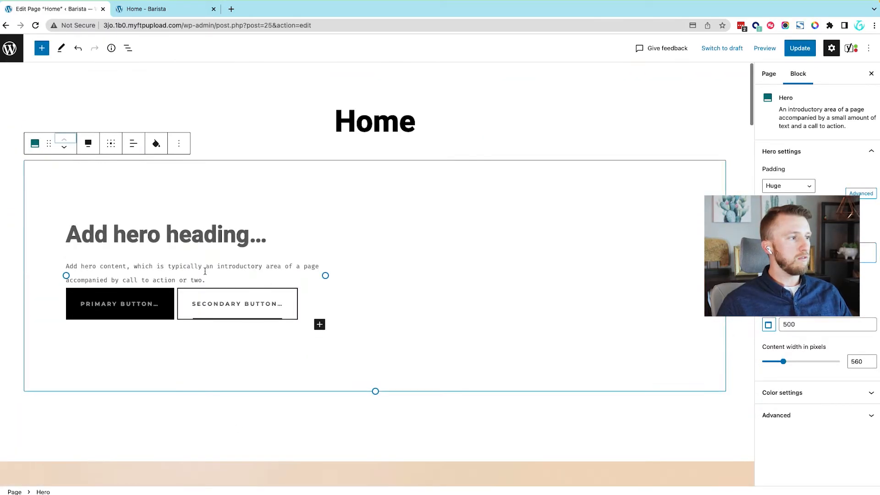
- Enter "Kickstart your morning with us!" as the hero block's heading
left_click(121, 234)
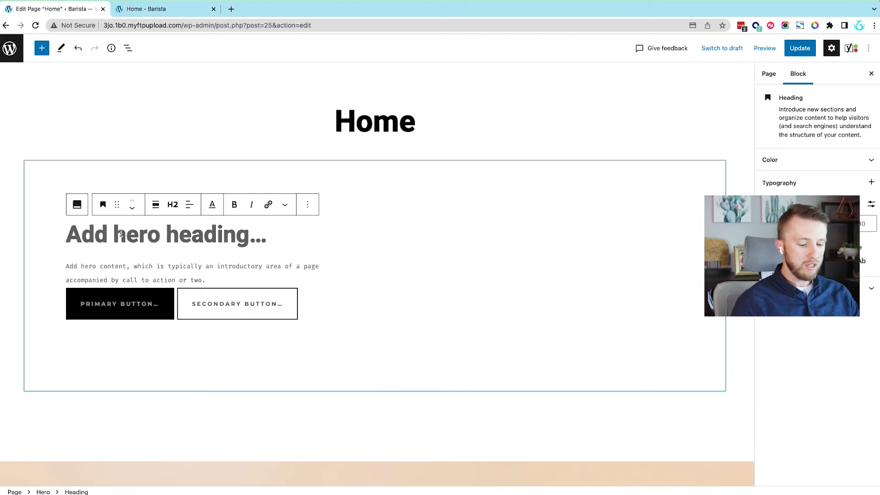
type("Kickstart")
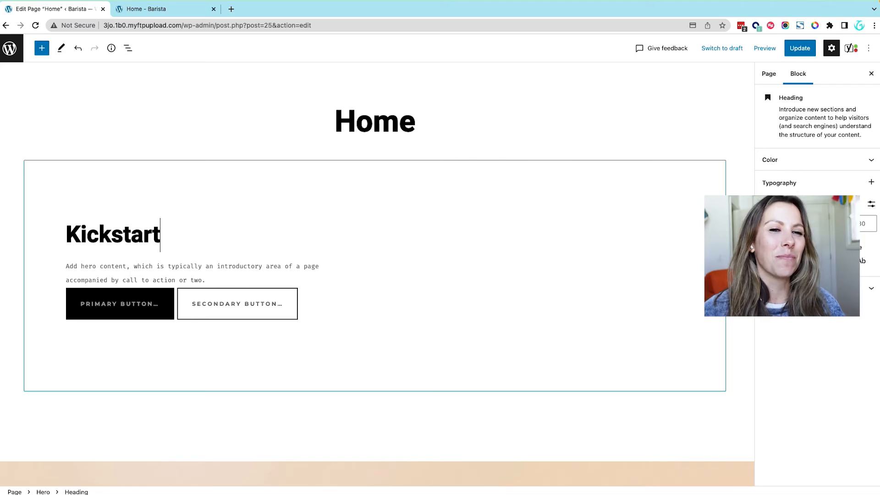
type(" your morning ")
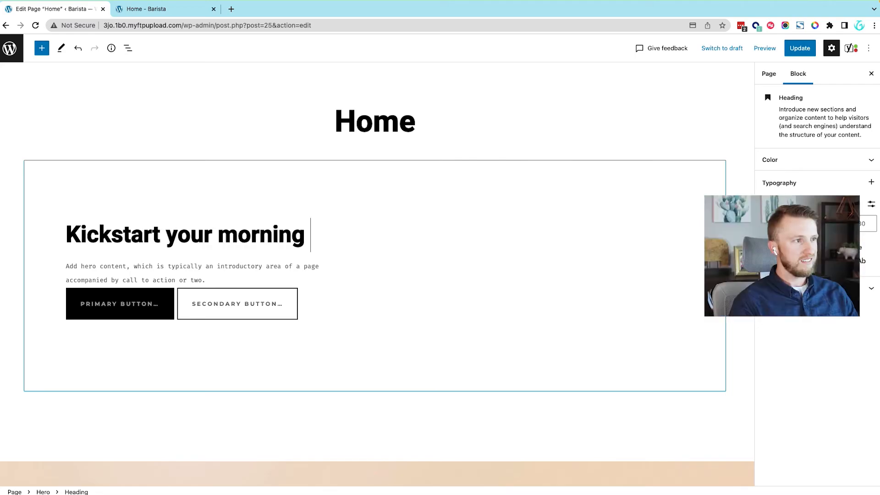
type("with us!")
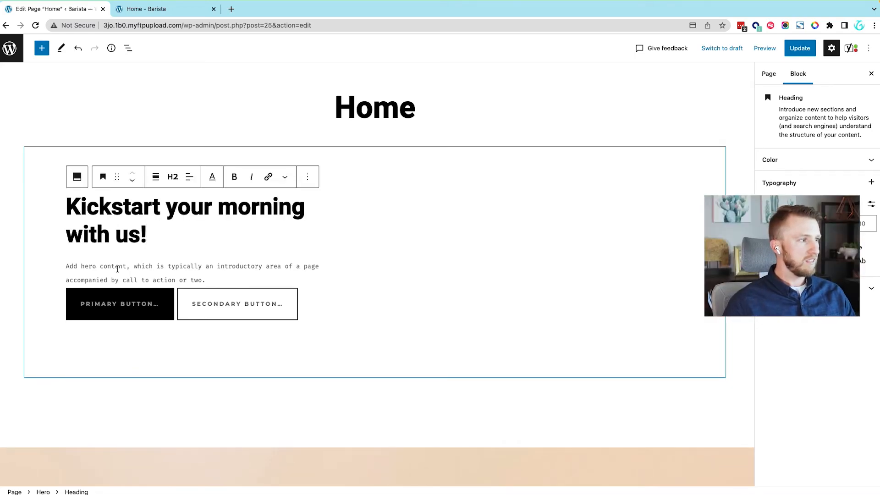
- Fill in the hero paragraph with "Coffee in the front, ramps in the back. Either way, you'll wake up!" and add an empty paragraph below
left_click(117, 269)
type("Coffee in the front,")
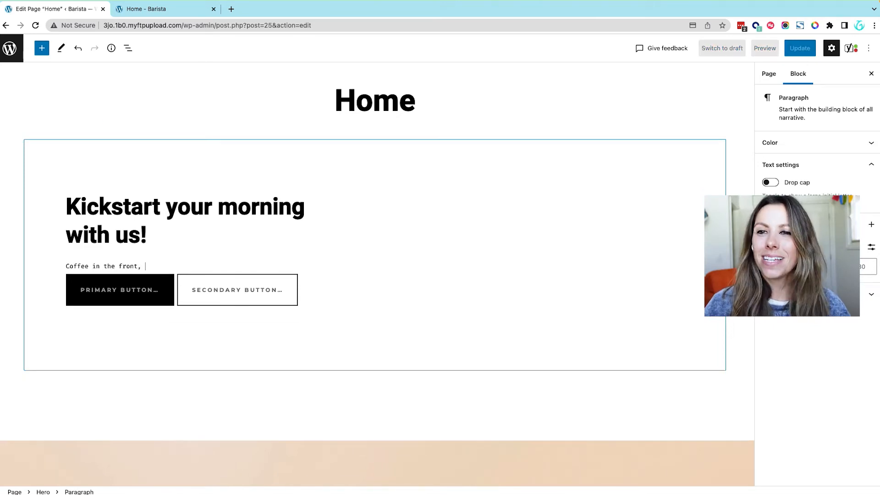
type(" ramps in the back")
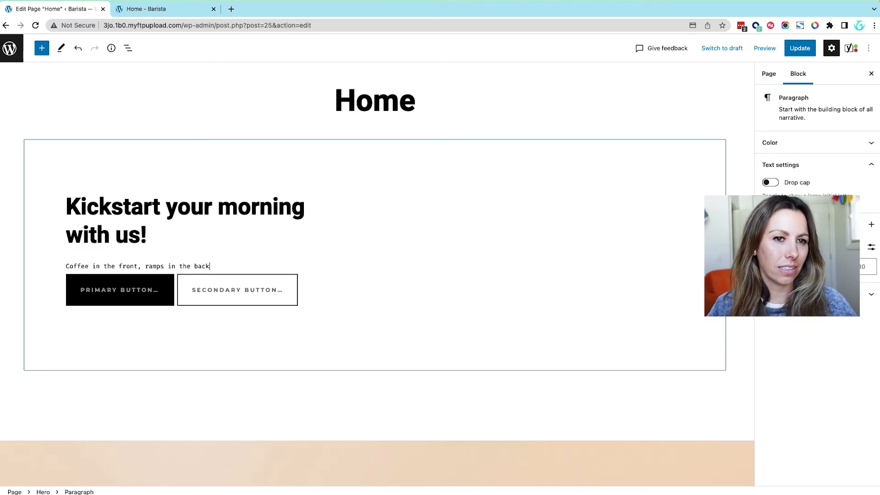
type(". ")
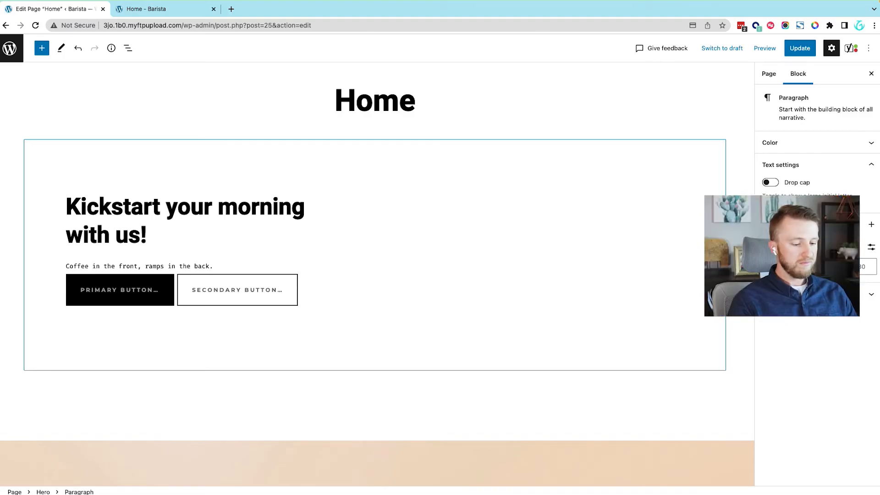
type("Either way, you'll wake u")
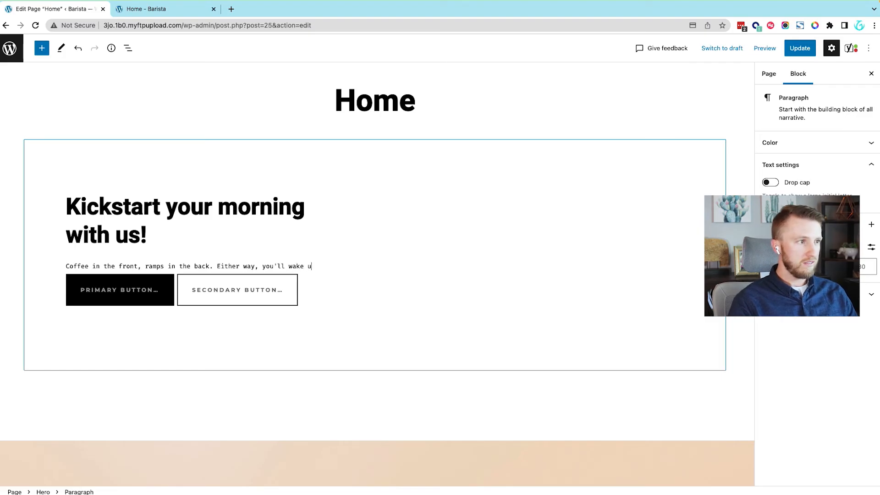
key("Return")
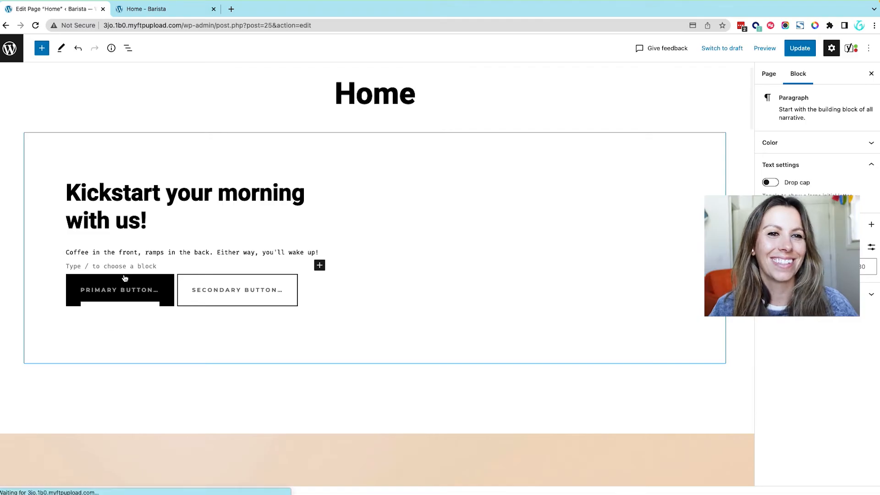
- Label the hero block's primary button "Visit us"
left_click(119, 292)
type("L")
key("BackSpace")
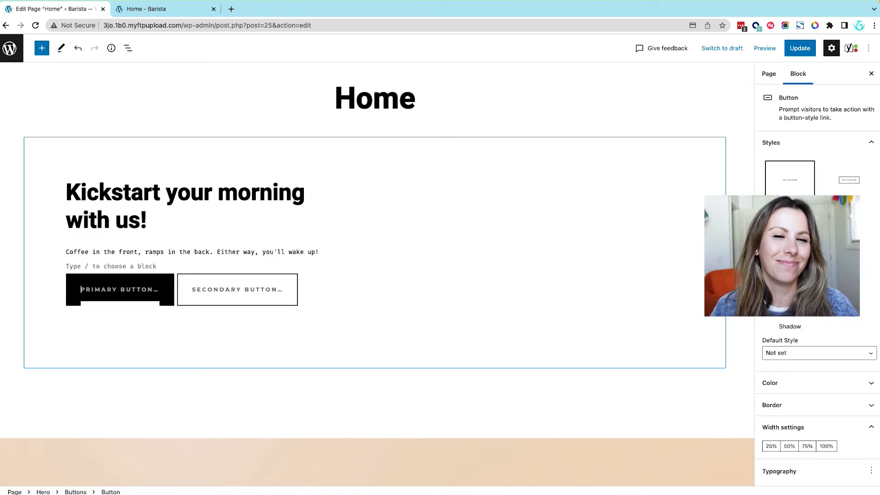
type("Visit us")
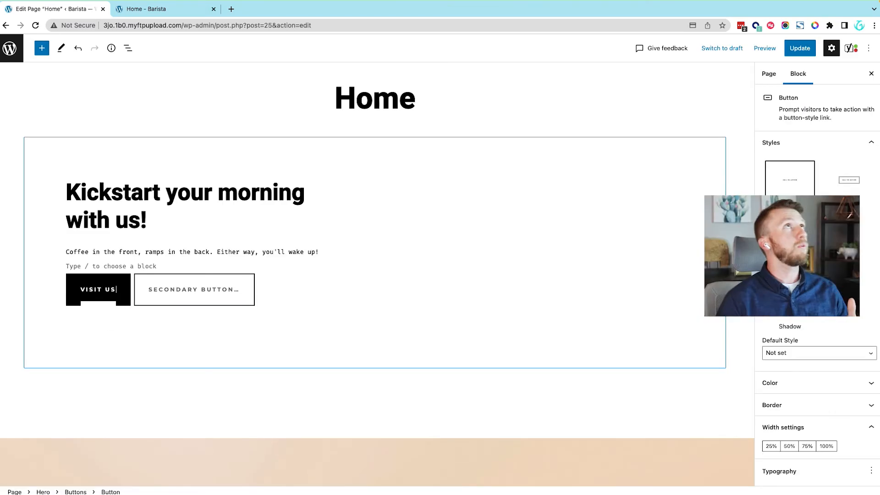